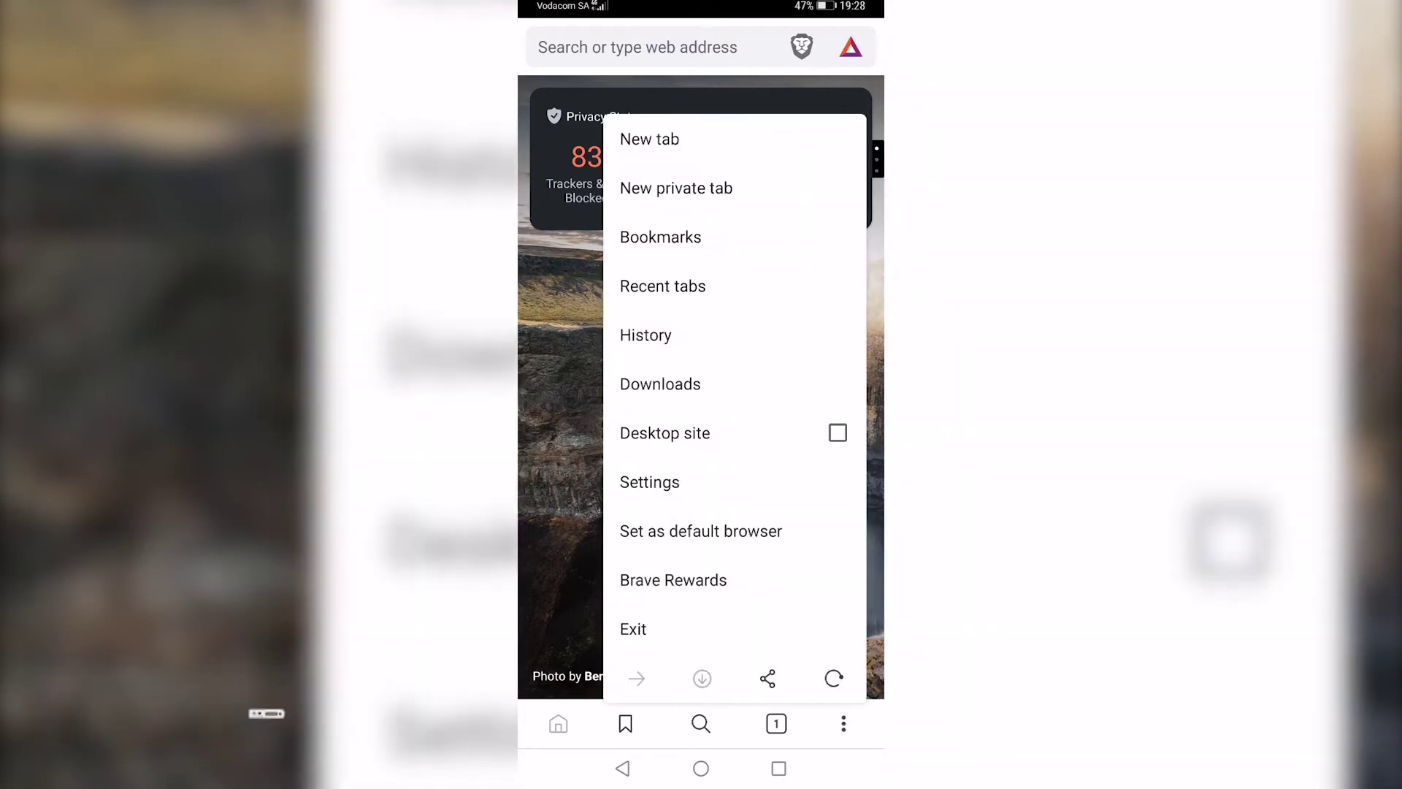
Step: Go to Settings, then Appearance, and open the Theme page
left_click(650, 481)
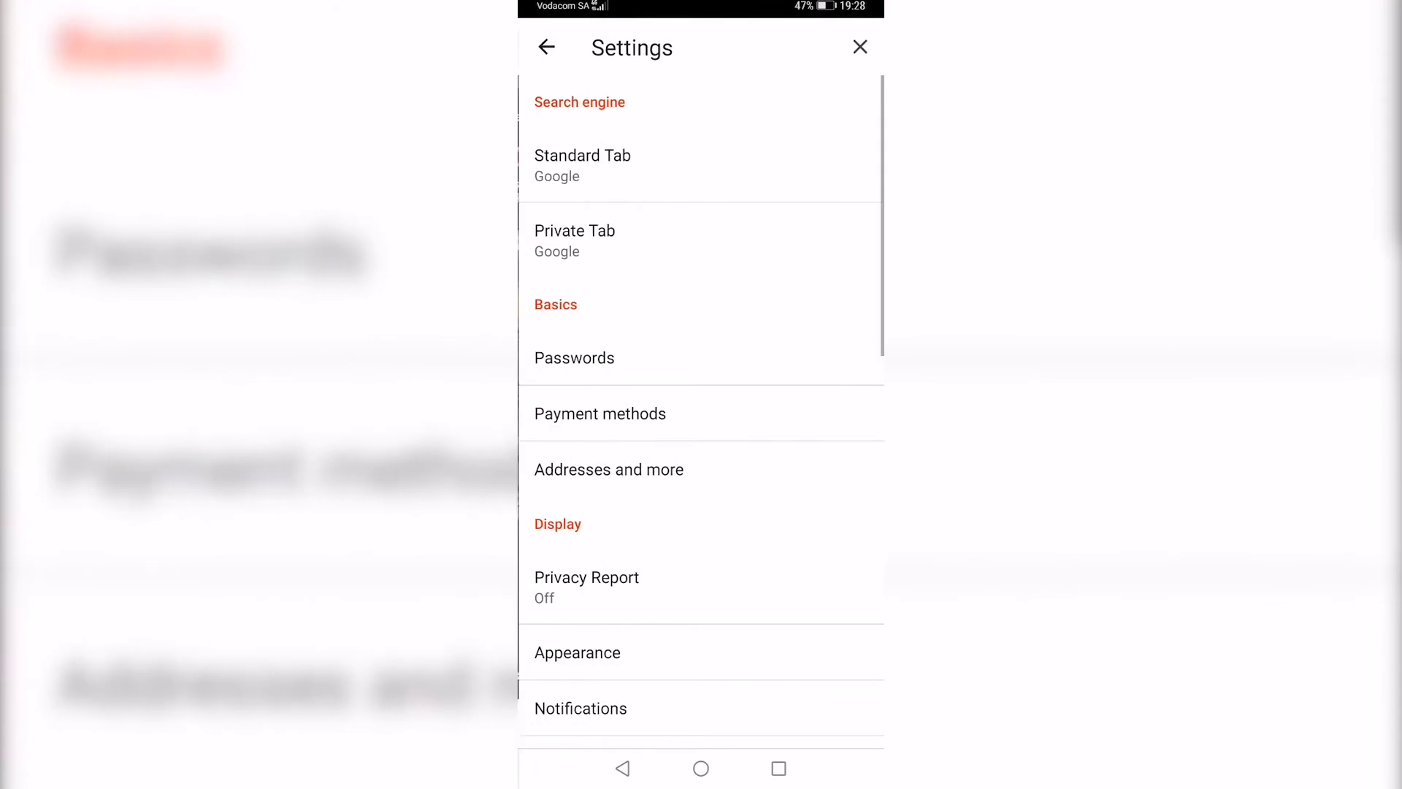
left_click(692, 651)
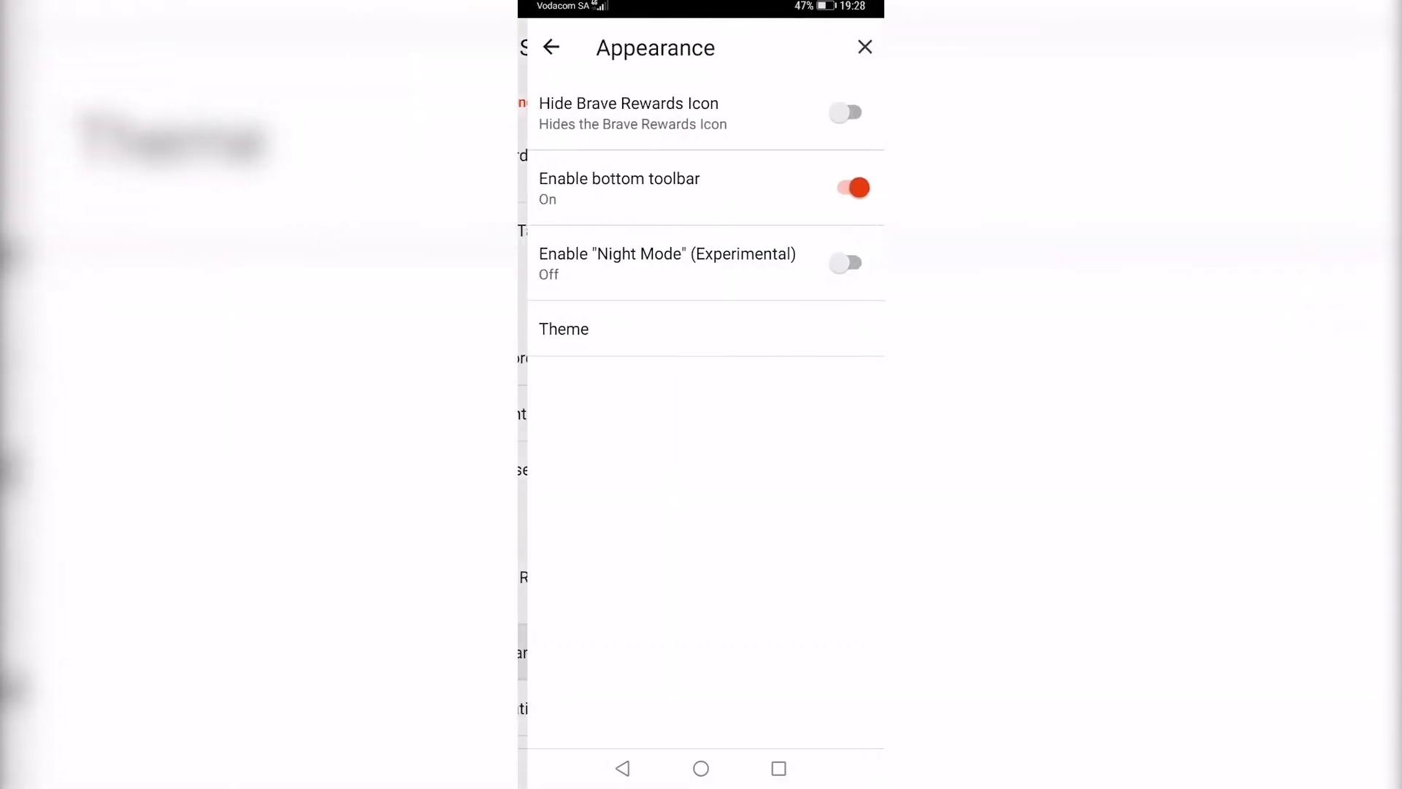
left_click(698, 333)
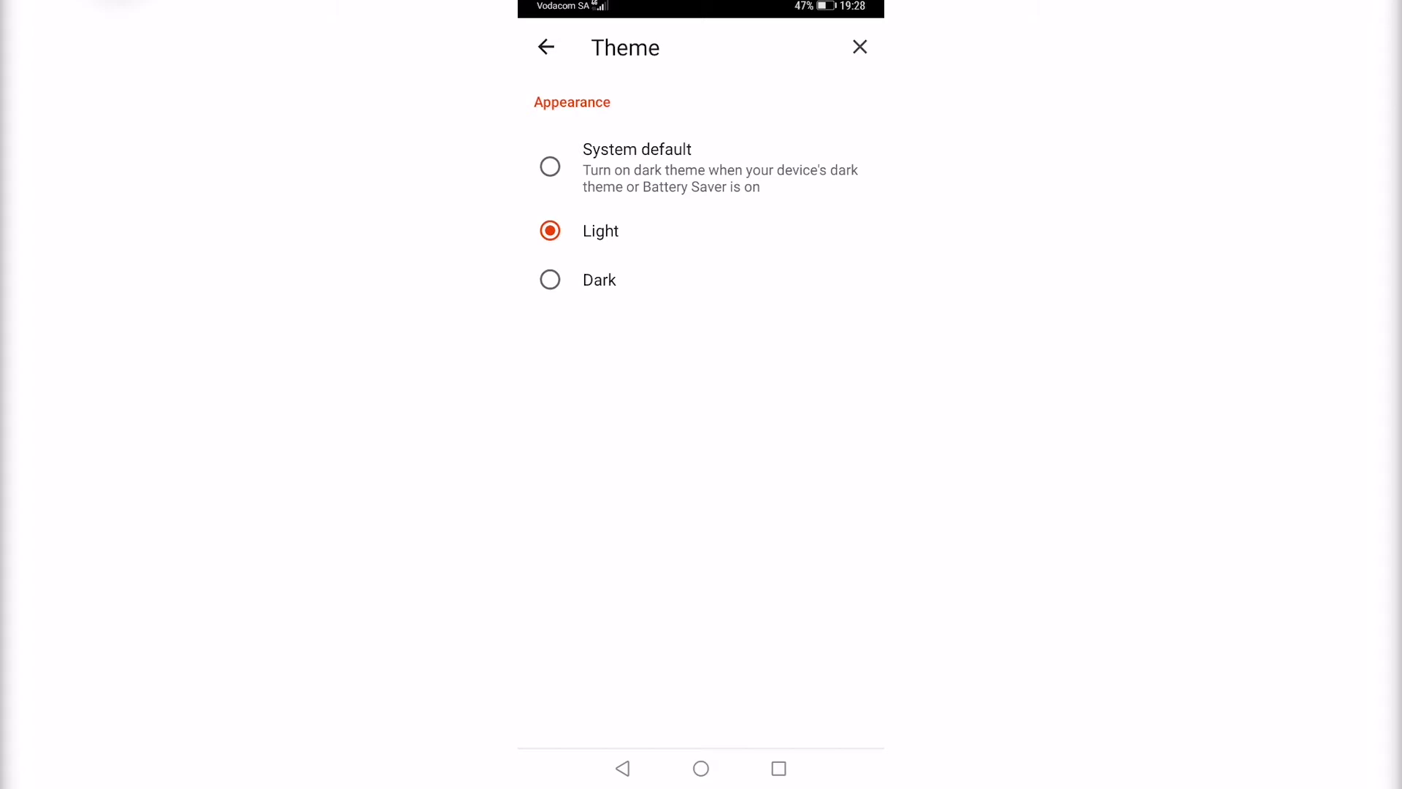
Step: Try System default and Light, then set the browser theme to Dark
left_click(653, 162)
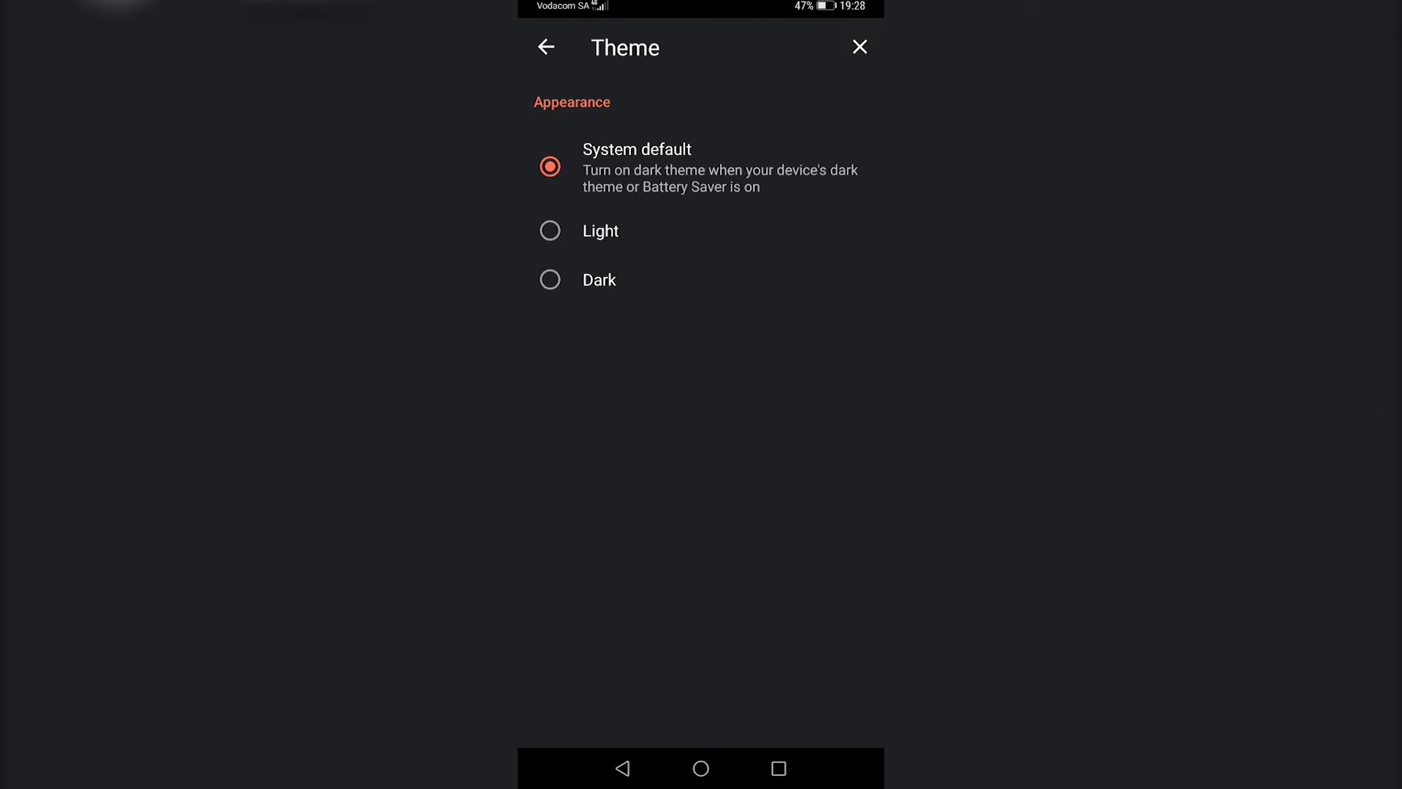
left_click(600, 230)
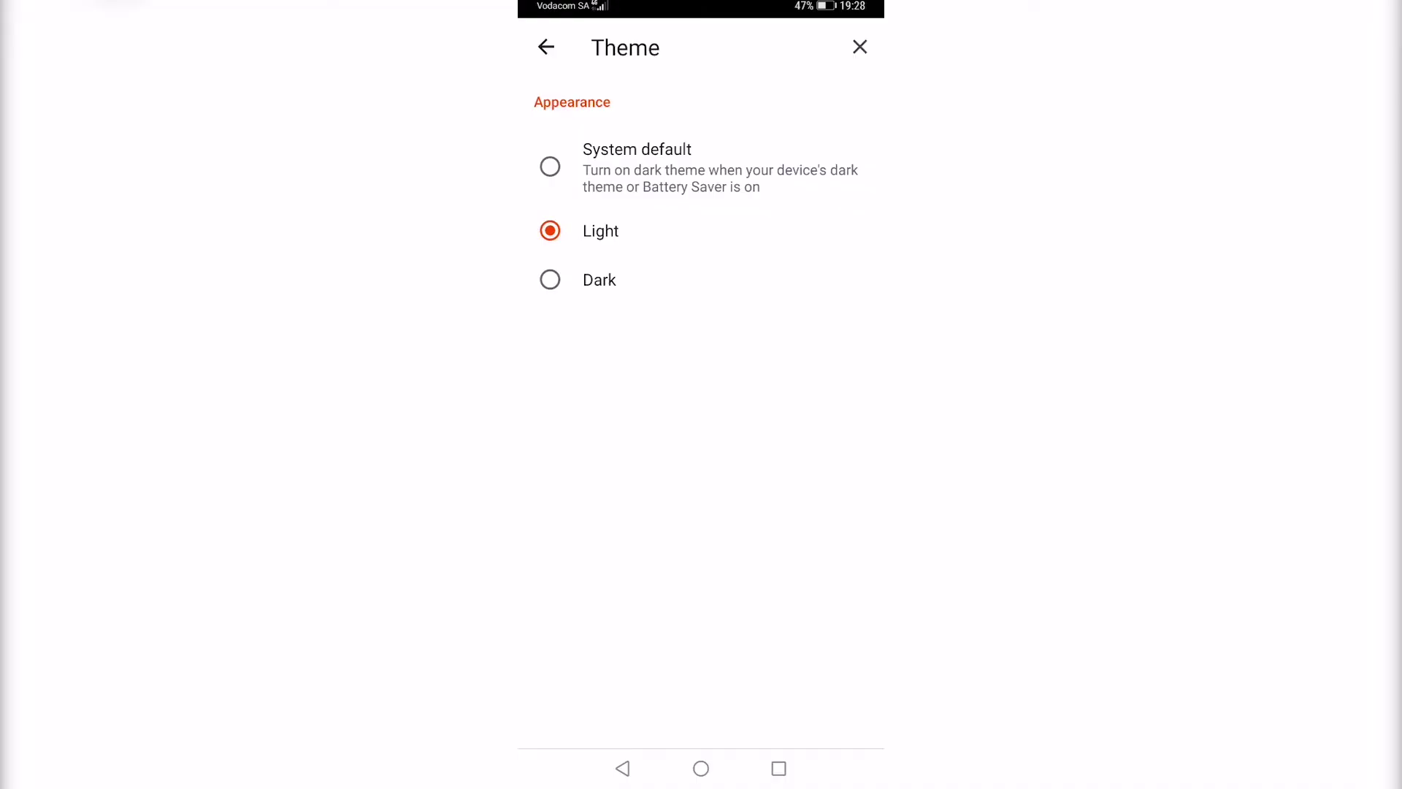
left_click(598, 279)
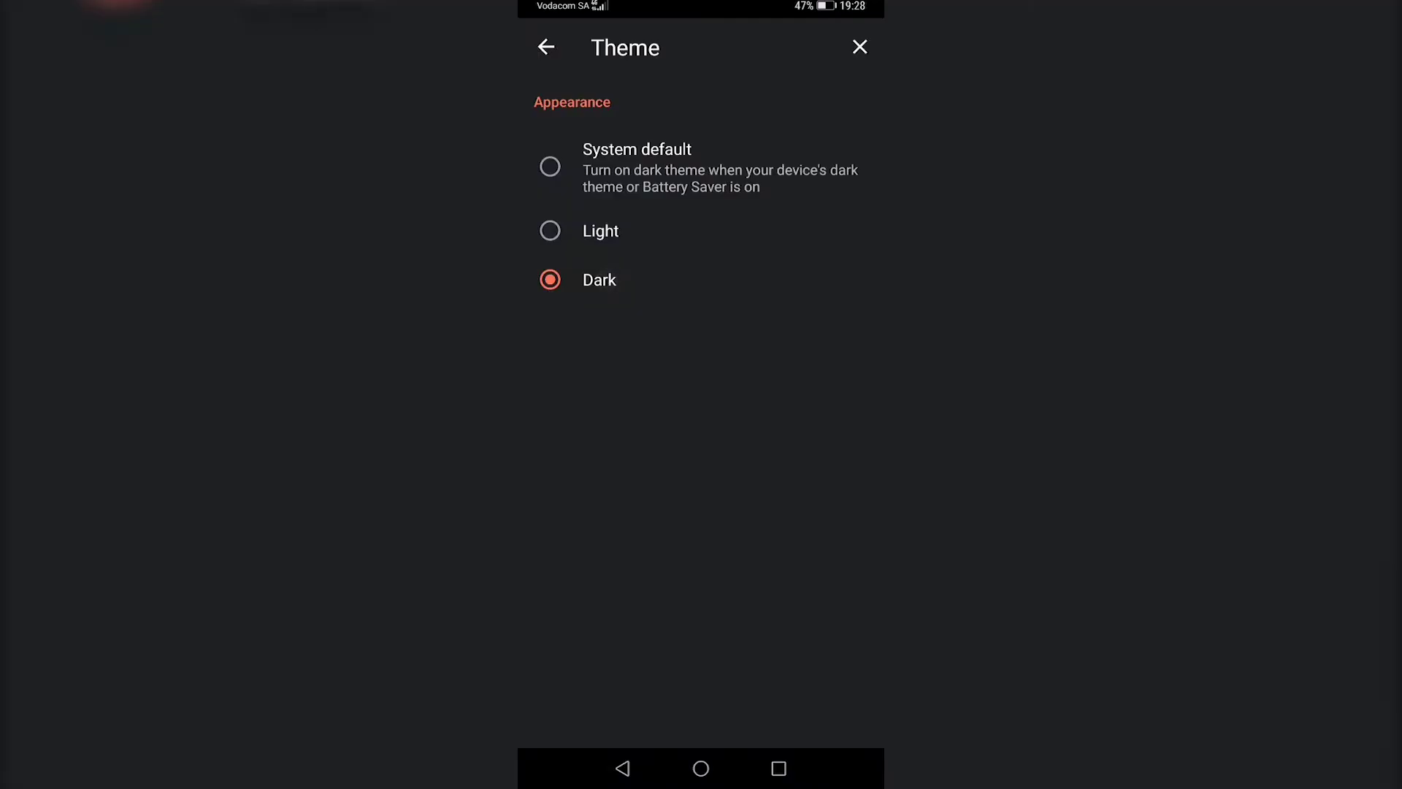